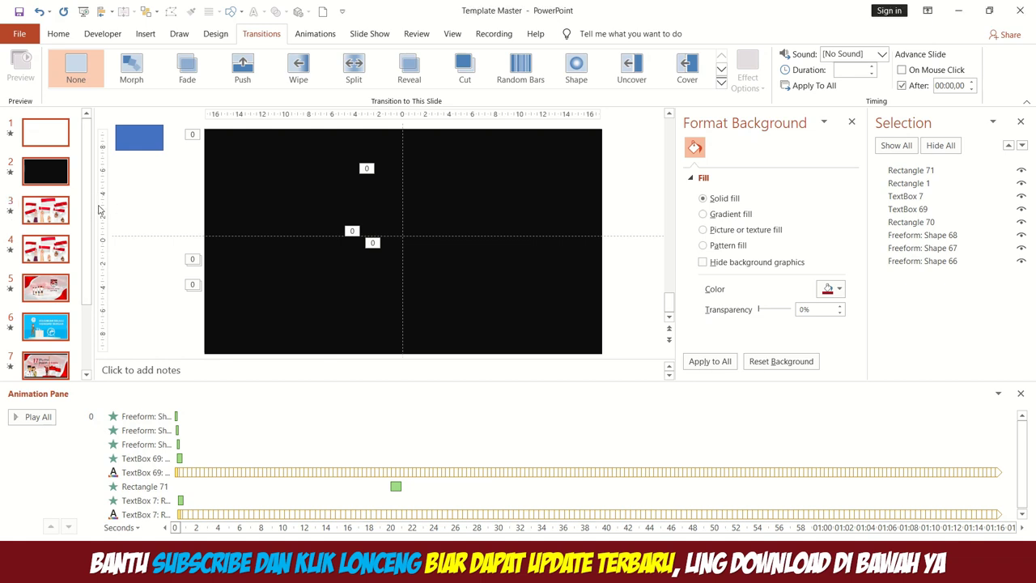
Step: Widen the thumbnail pane, jump to the last slide, and scroll back to slide 7
left_click_drag(94, 205, 126, 207)
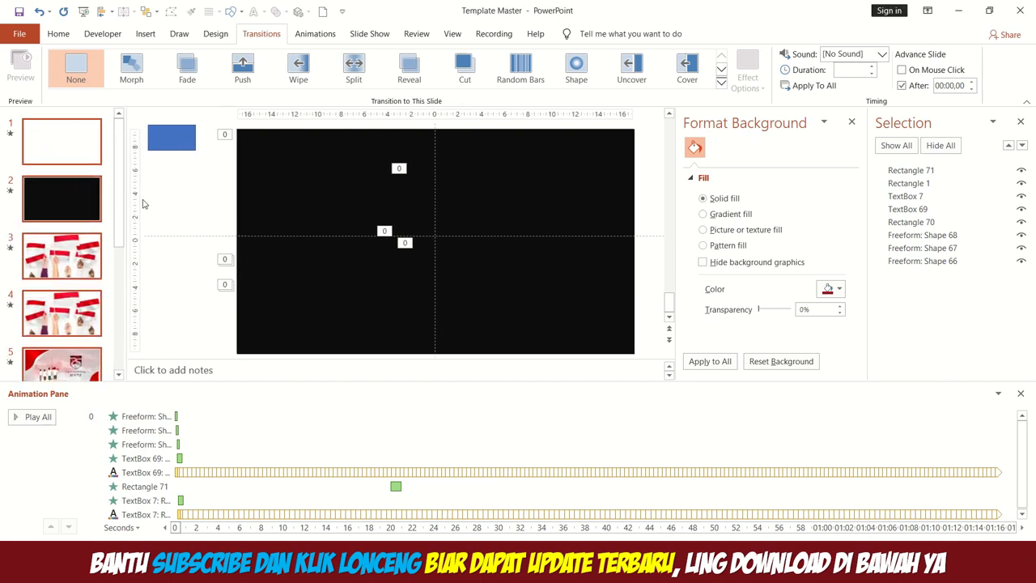
key("End")
scroll(81, 196, "up", 5)
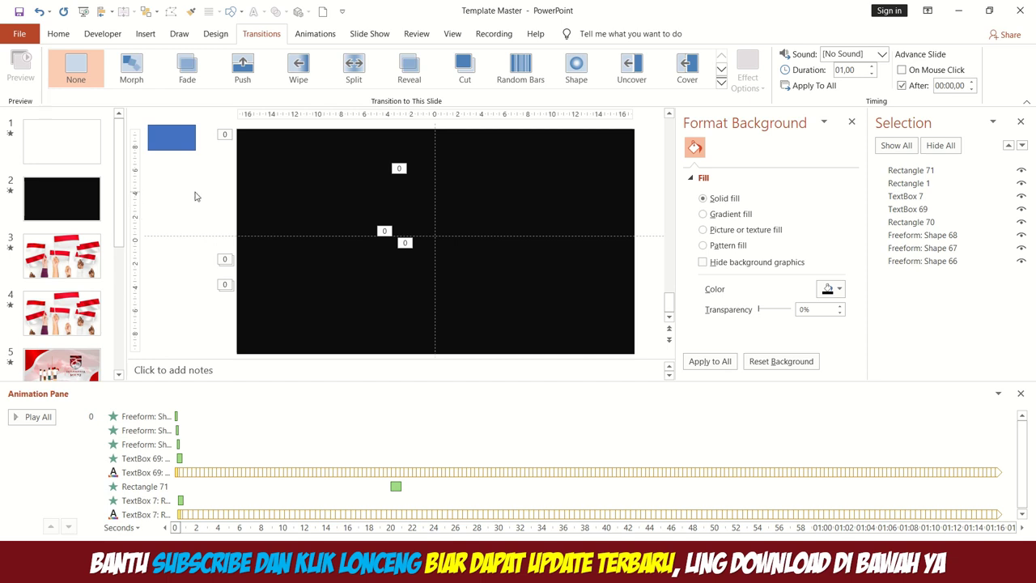
scroll(194, 196, "down", 3)
scroll(212, 220, "up", 1)
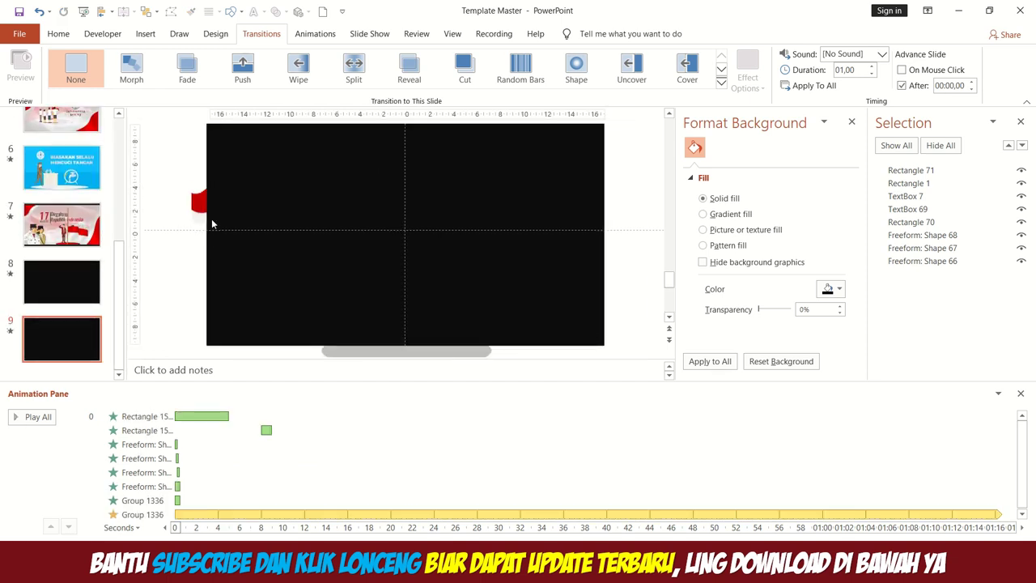
scroll(162, 235, "up", 1)
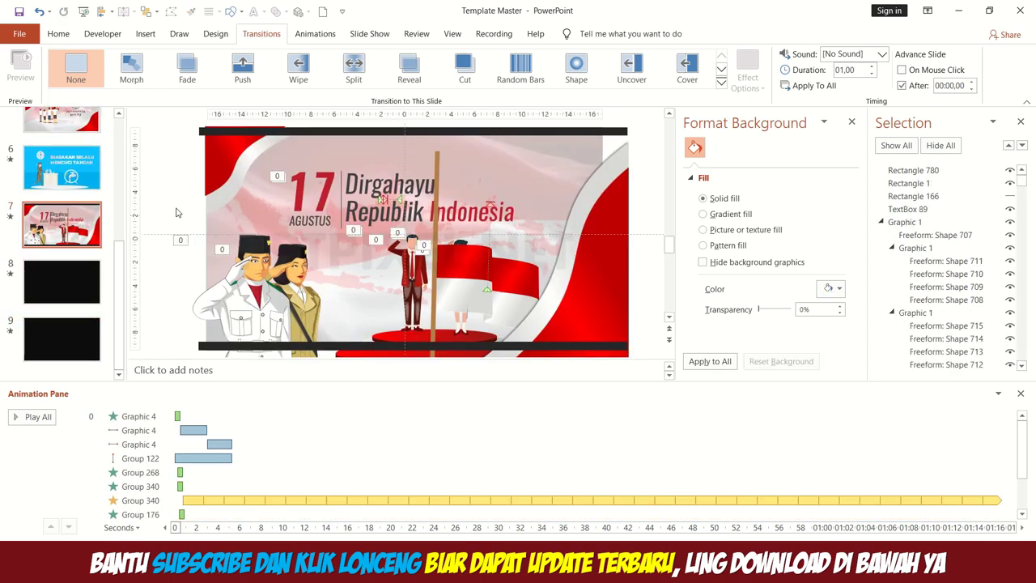
scroll(71, 217, "up", 2)
scroll(70, 217, "up", 3)
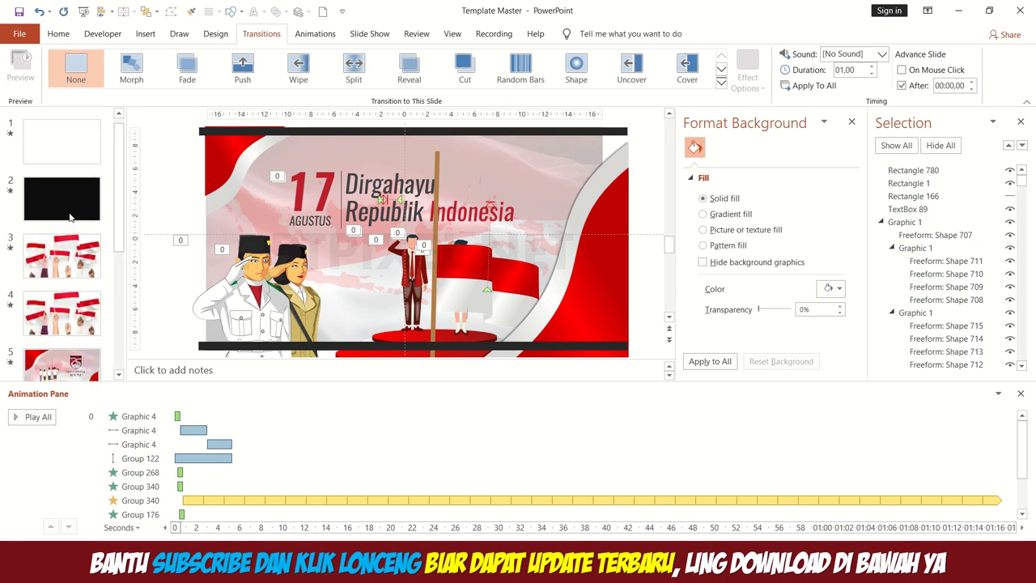
Step: Preview slide 2's animations twice, then open slide 3 and preview its animations
left_click(66, 202)
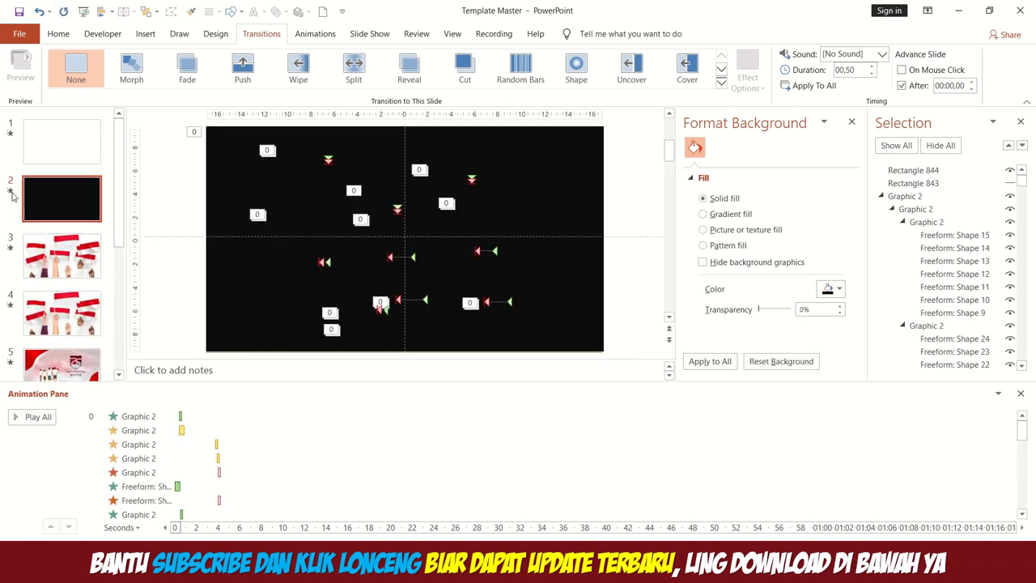
left_click(11, 192)
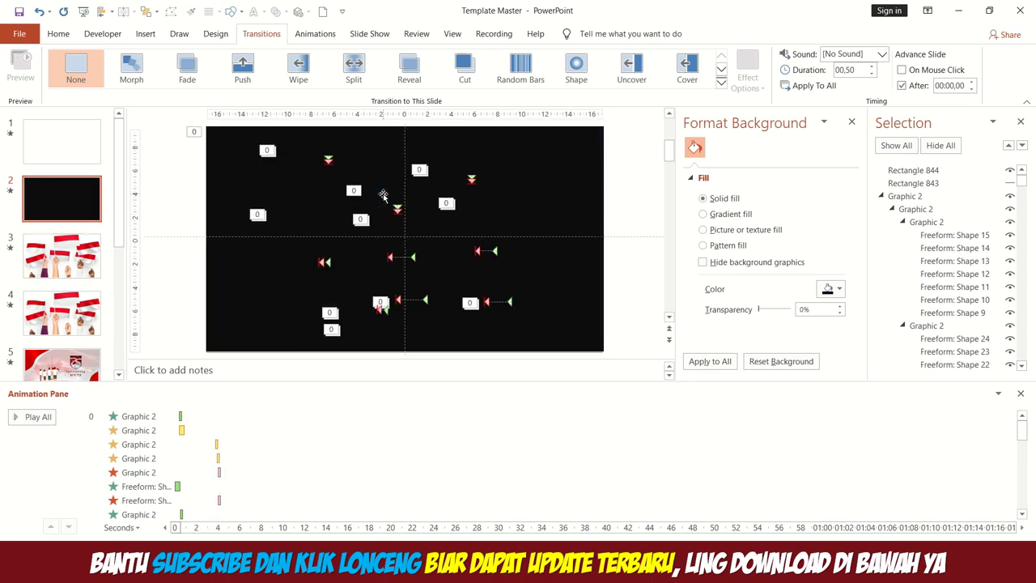
left_click(10, 191)
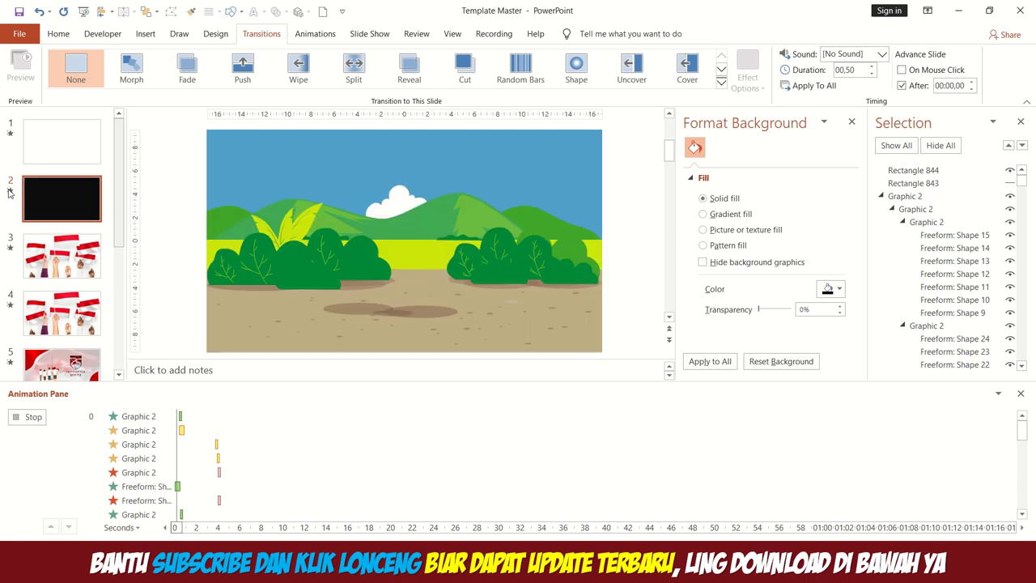
left_click(88, 278)
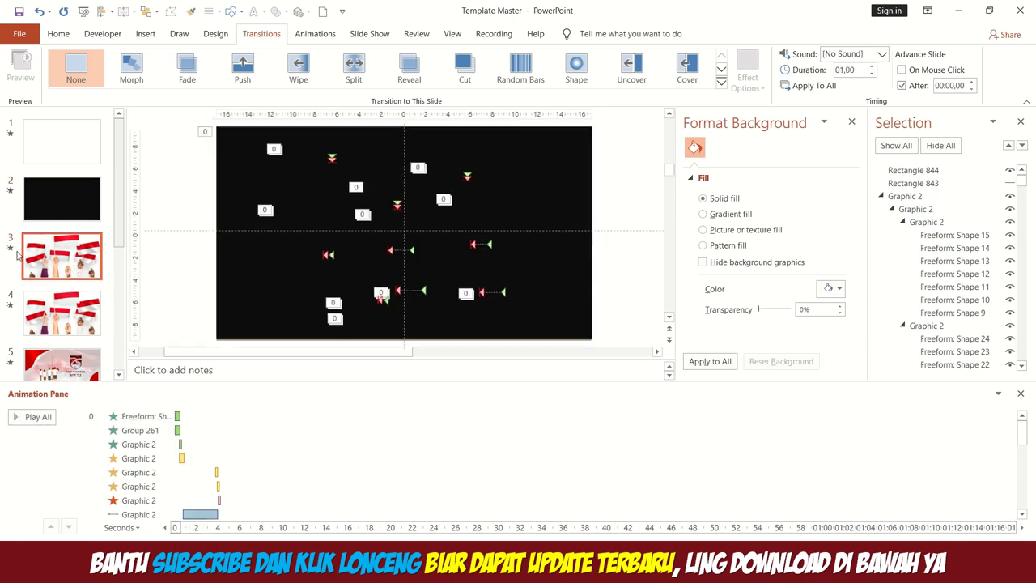
left_click(11, 249)
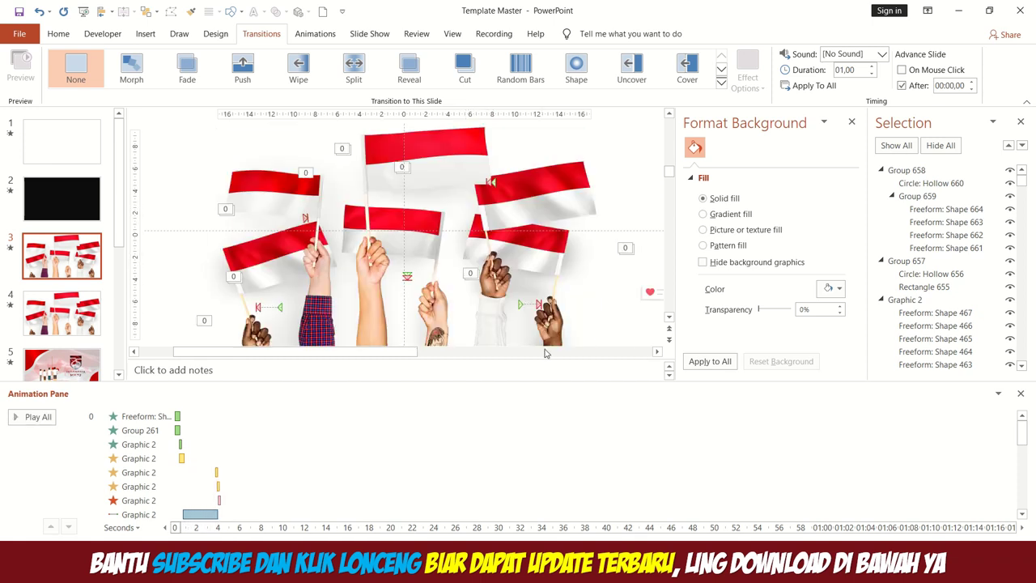
Step: Hide the notes area, shorten the Animation Pane list, and zoom out on slide 3's flags photo
left_click_drag(640, 370, 645, 416)
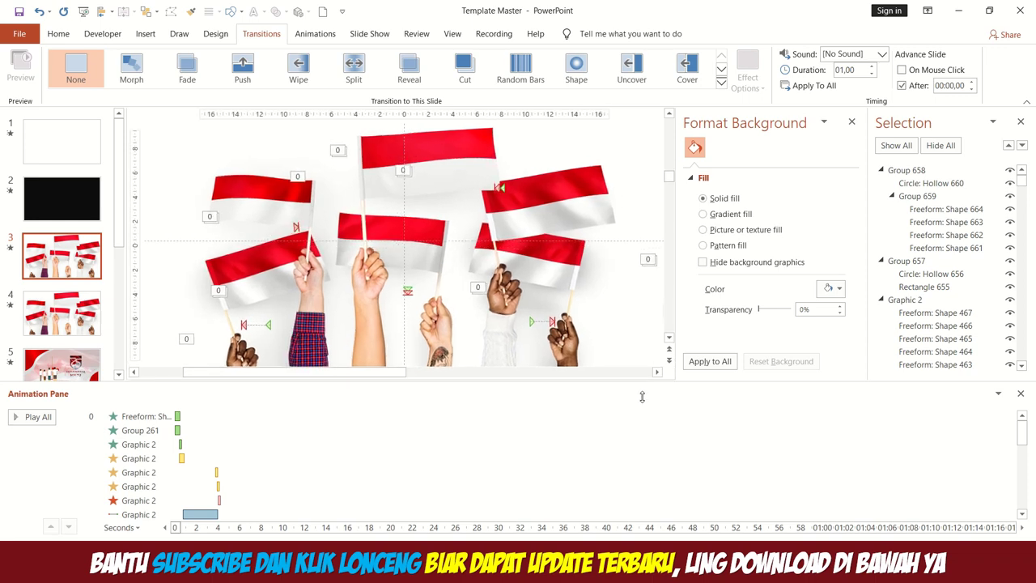
left_click_drag(724, 382, 729, 415)
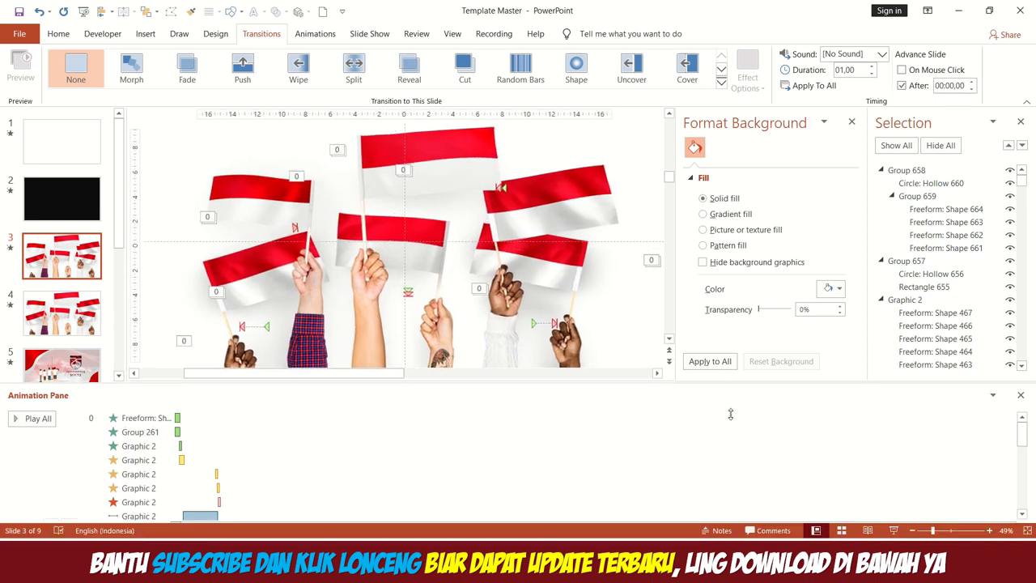
left_click(395, 212)
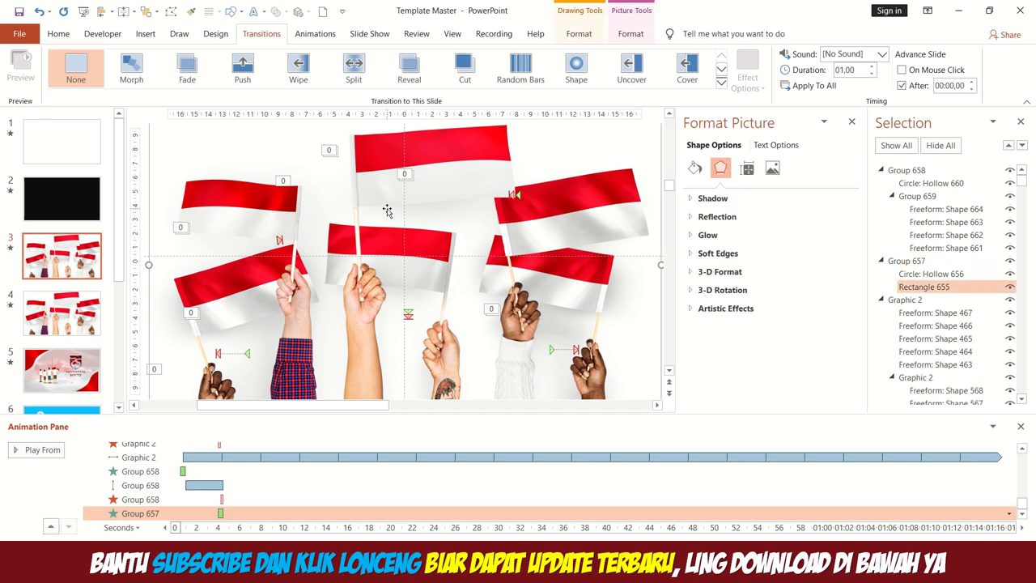
scroll(387, 211, "down", 3, "ctrl")
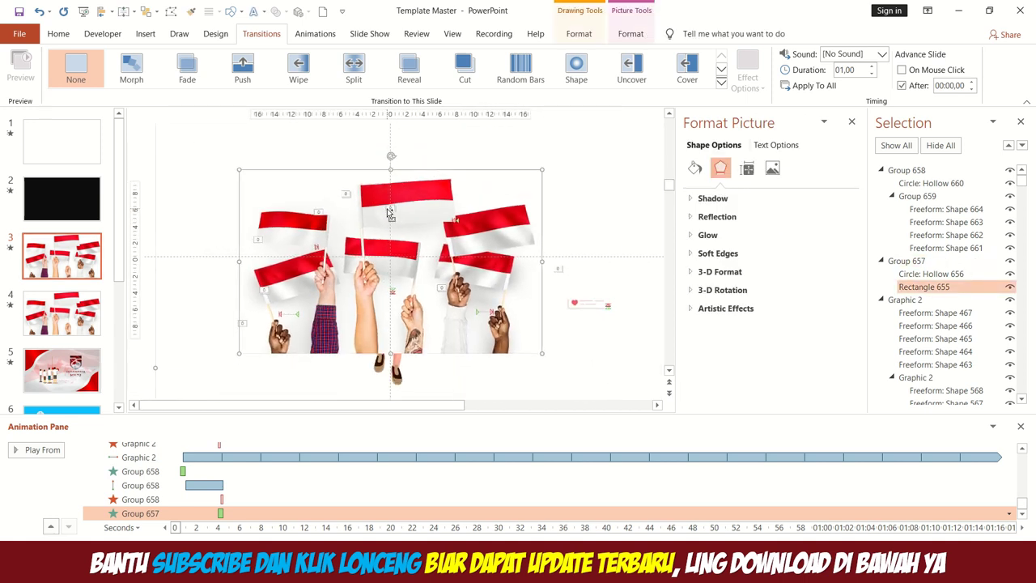
left_click(49, 318)
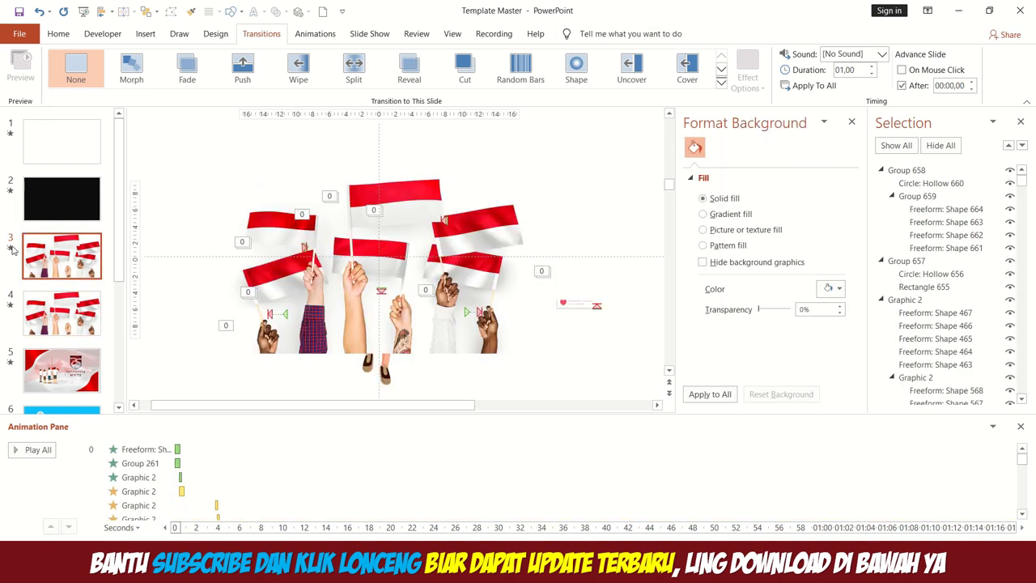
Step: Hide Group 658 and Group 657 to reveal the flag-bearer scene, and pick the text box shape
left_click(11, 249)
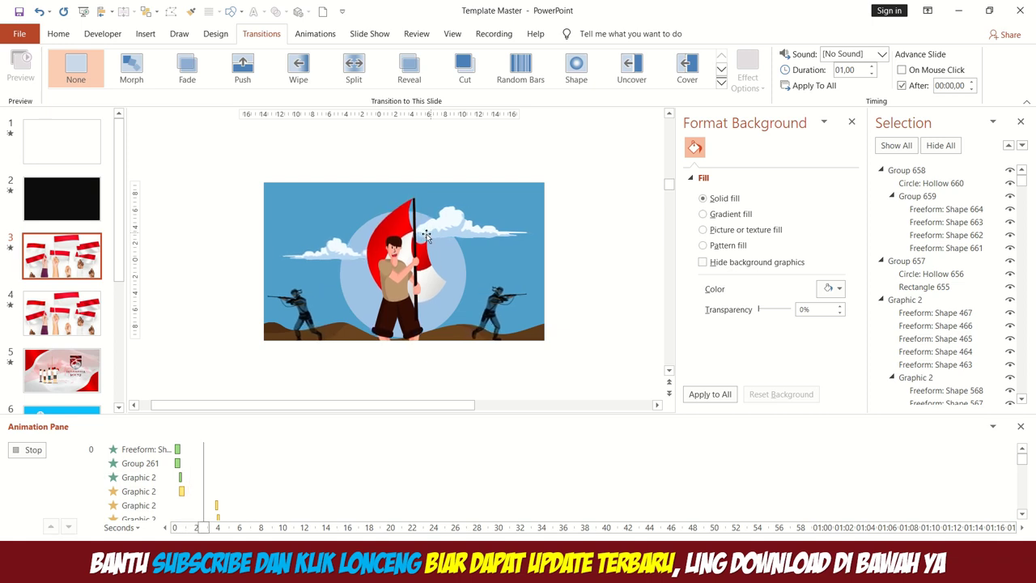
left_click_drag(462, 271, 436, 270)
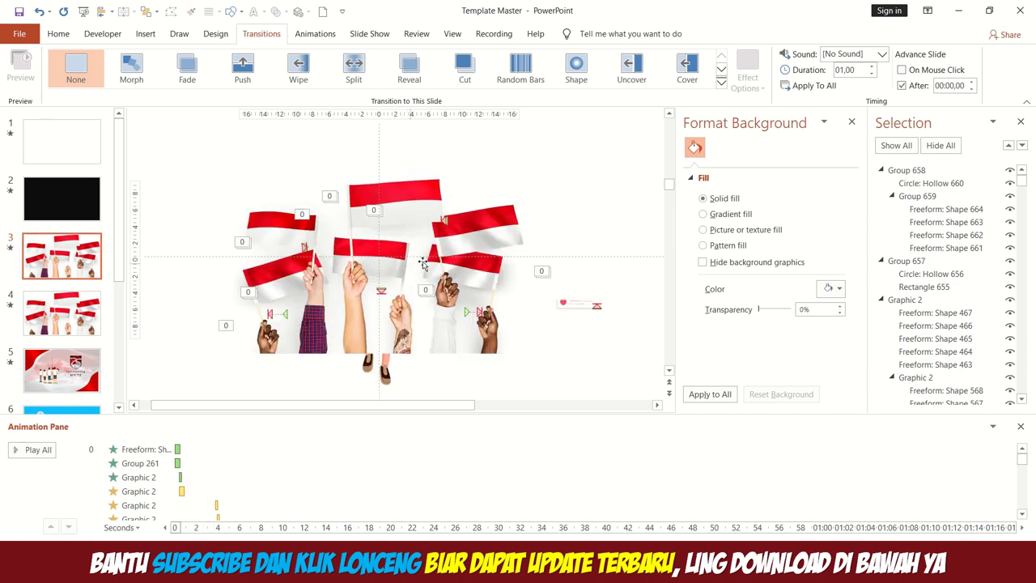
left_click(1010, 170)
left_click(436, 240)
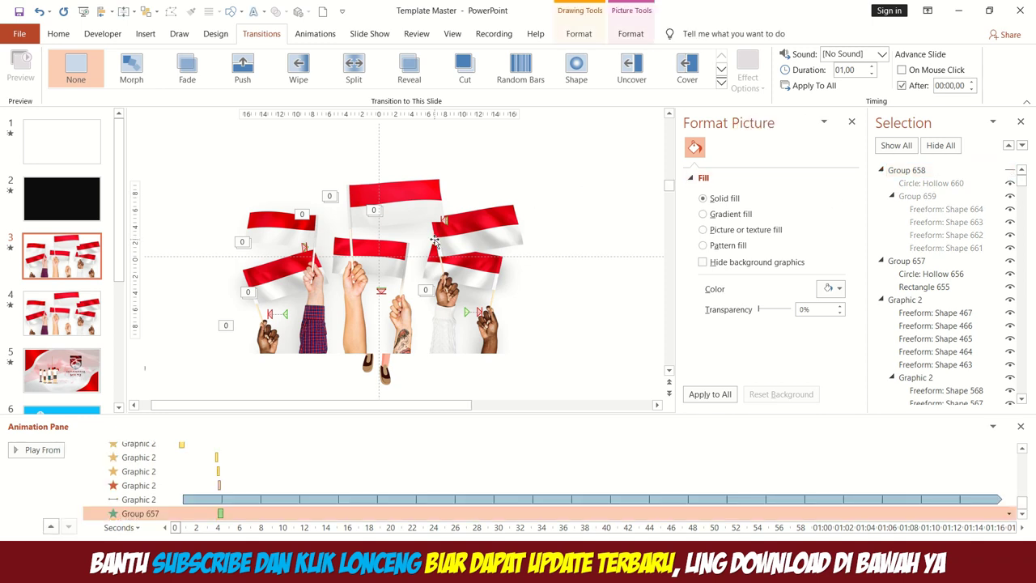
left_click(1009, 261)
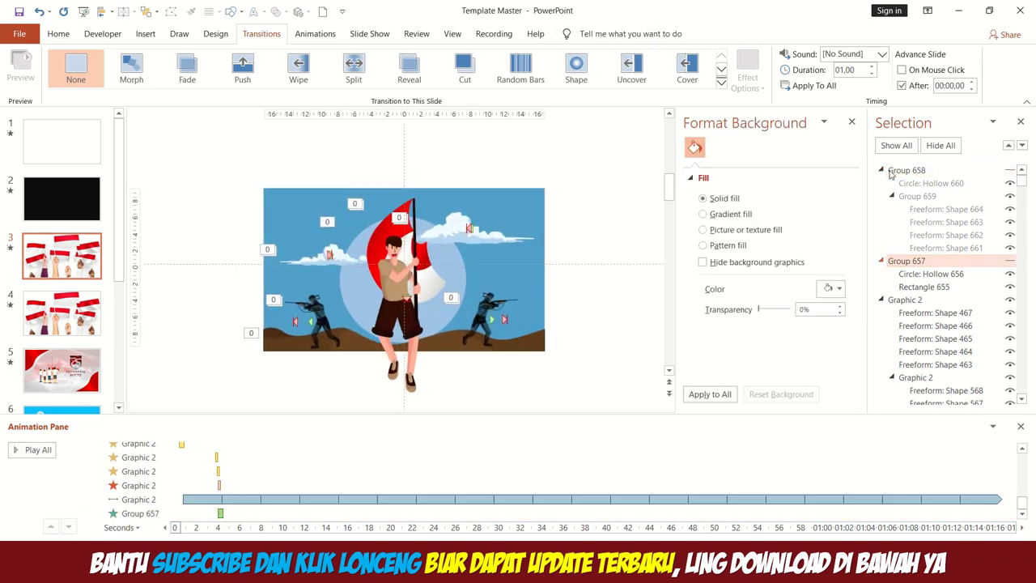
left_click(881, 170)
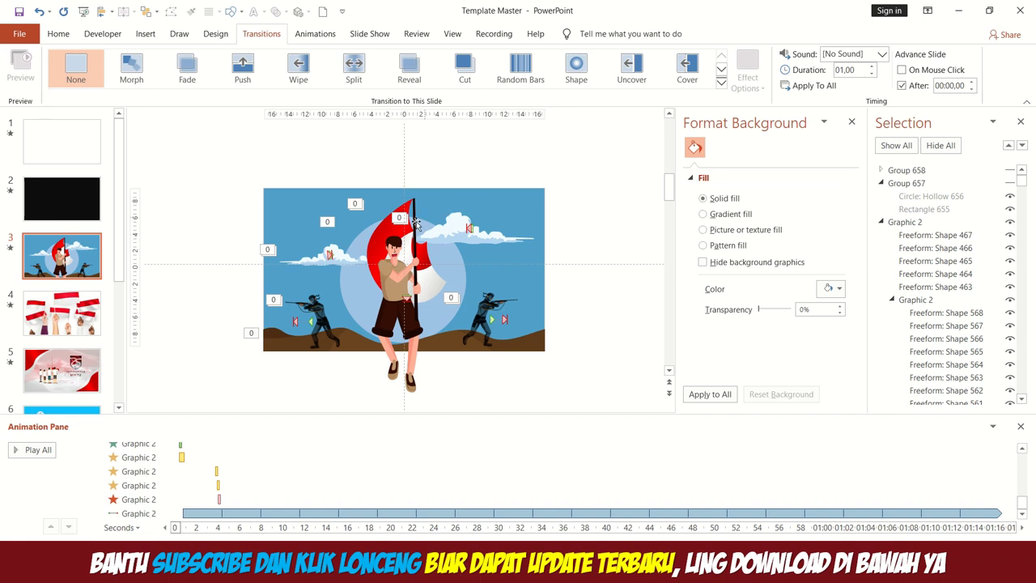
left_click(241, 13)
left_click(232, 47)
Step: Draw the title text box across the top half of slide 3
left_click_drag(294, 204, 539, 246)
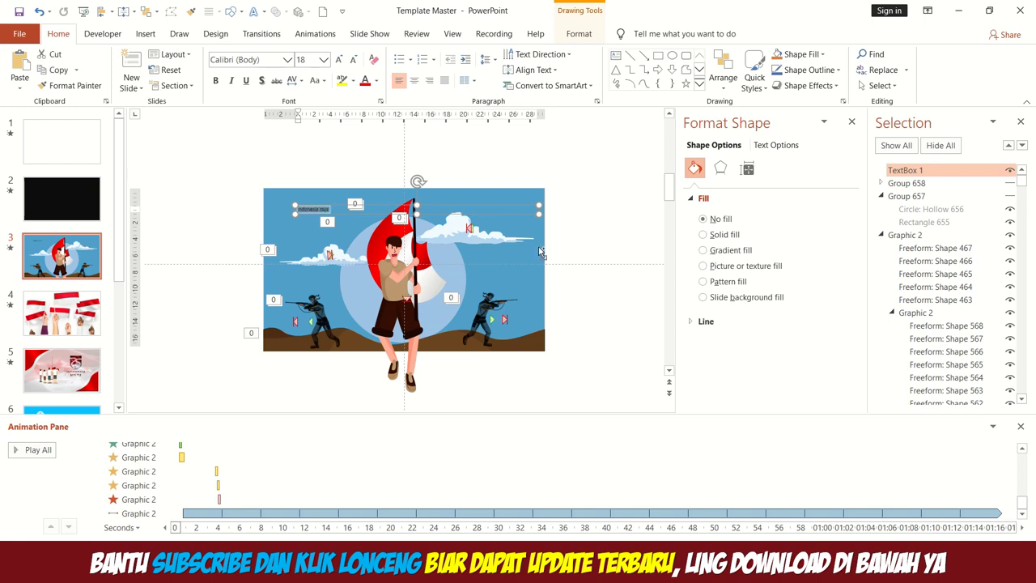
key("BackSpace")
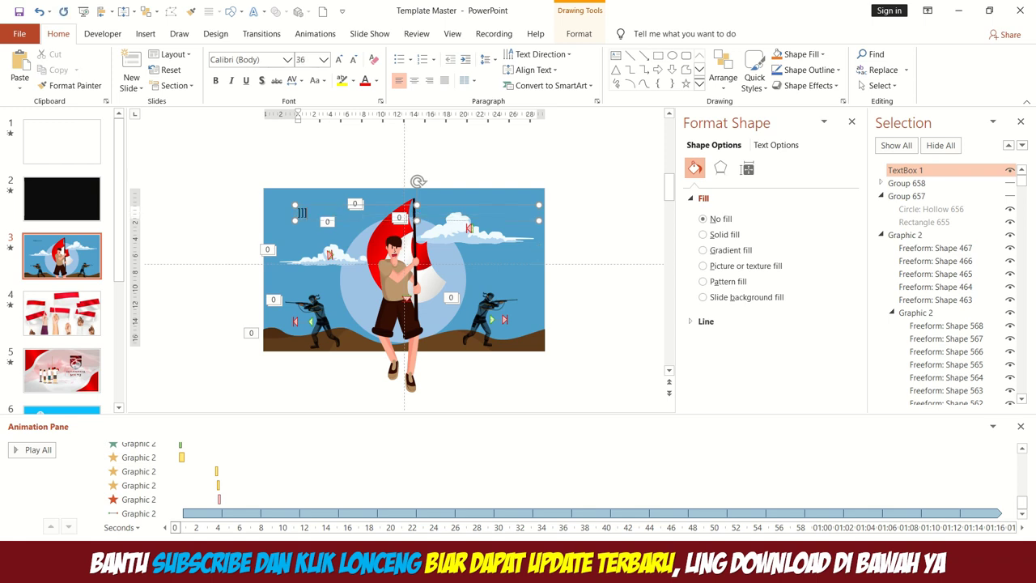
key("ctrl+z")
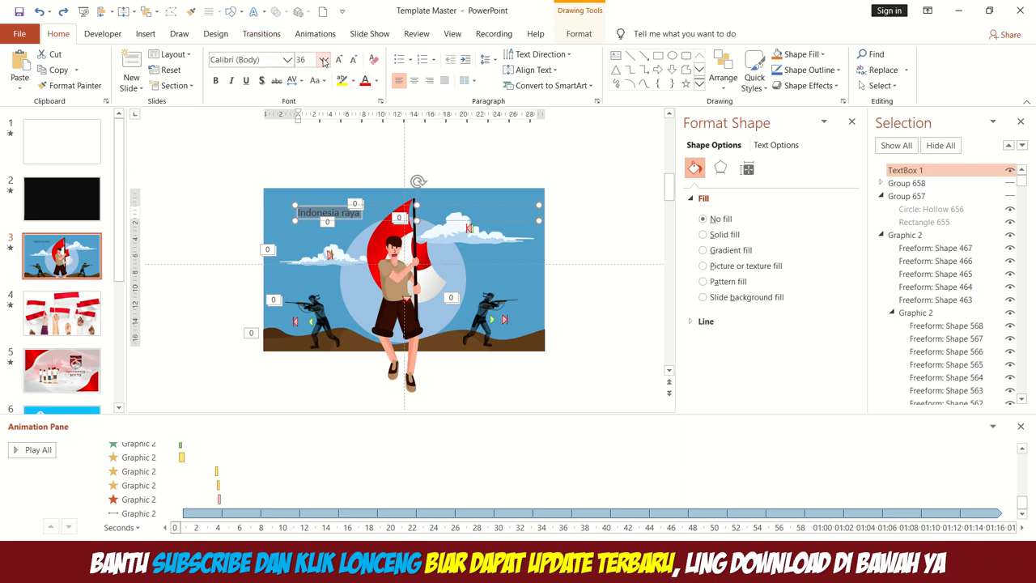
Step: Format the title as 80-point Alfa Slab One in all capitals
left_click(323, 61)
left_click(301, 368)
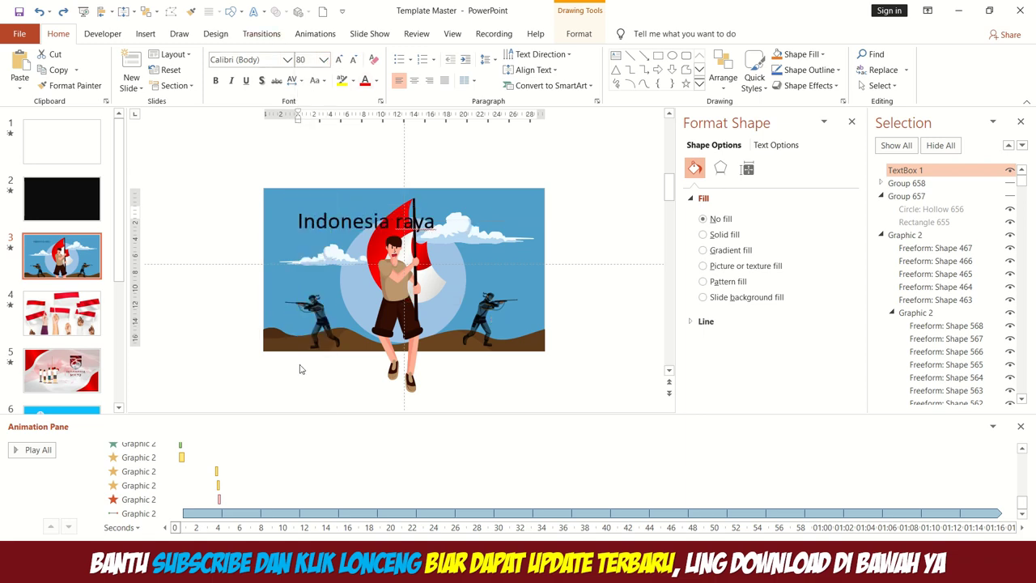
left_click(287, 61)
scroll(267, 316, "down", 4)
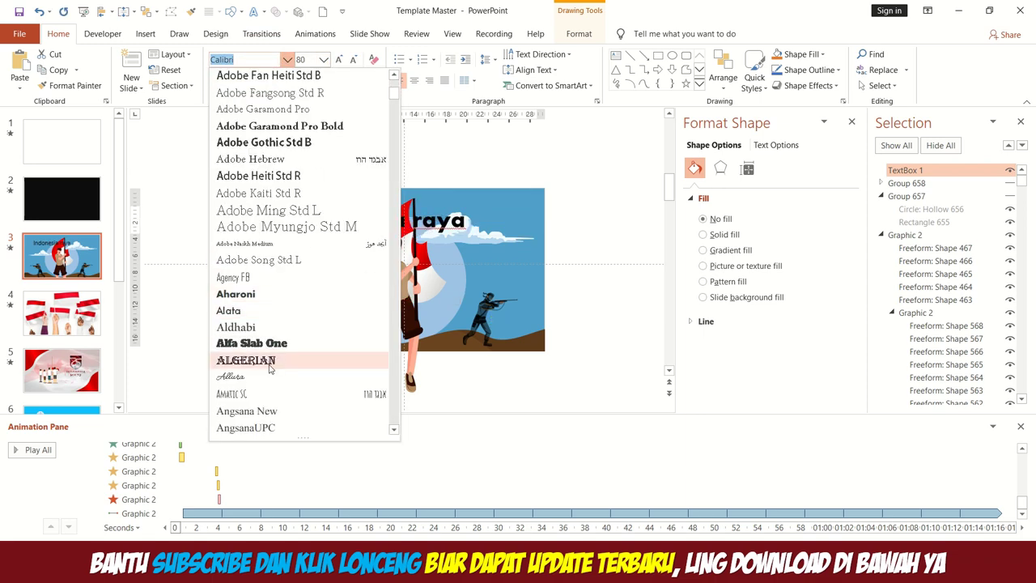
left_click(270, 348)
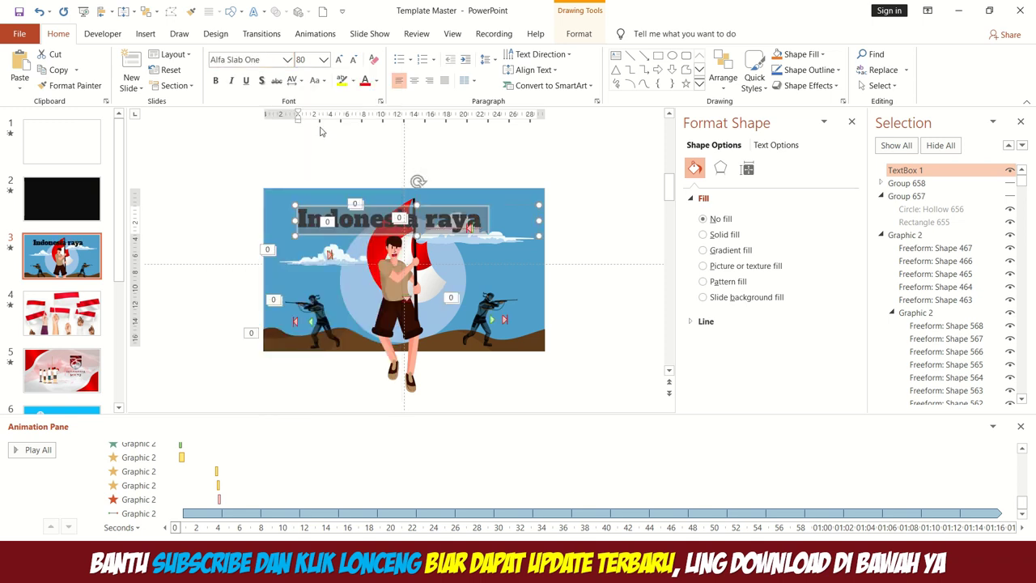
key("ctrl+shift+a")
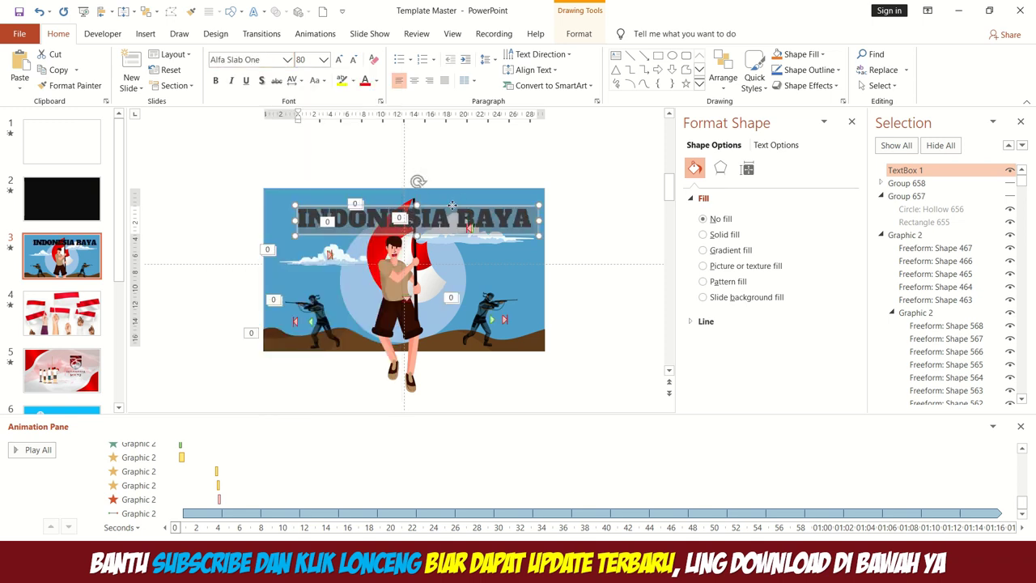
Step: Shift the INDONESIA RAYA title slightly left and colour its text white
left_click_drag(453, 204, 444, 202)
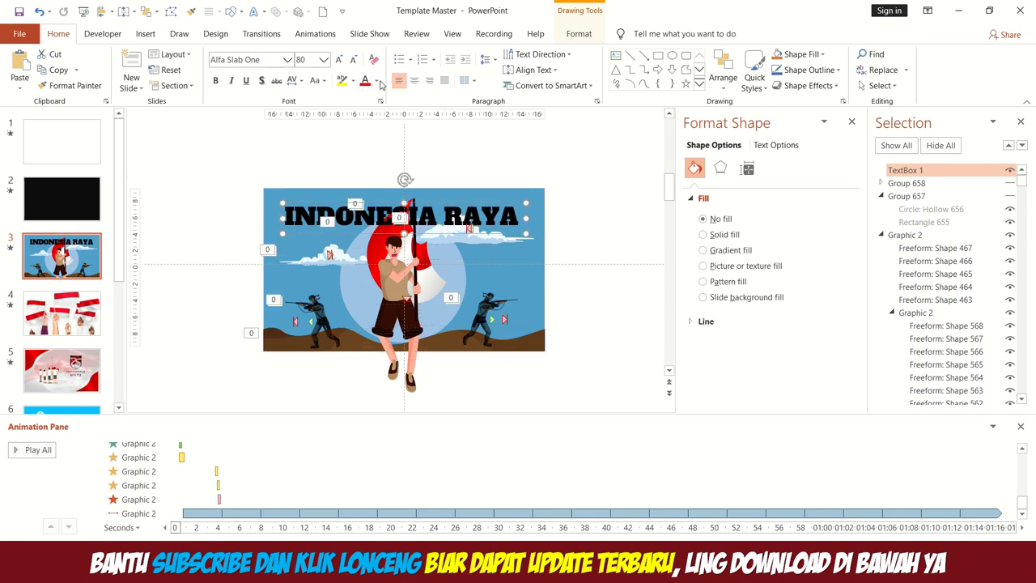
left_click(378, 82)
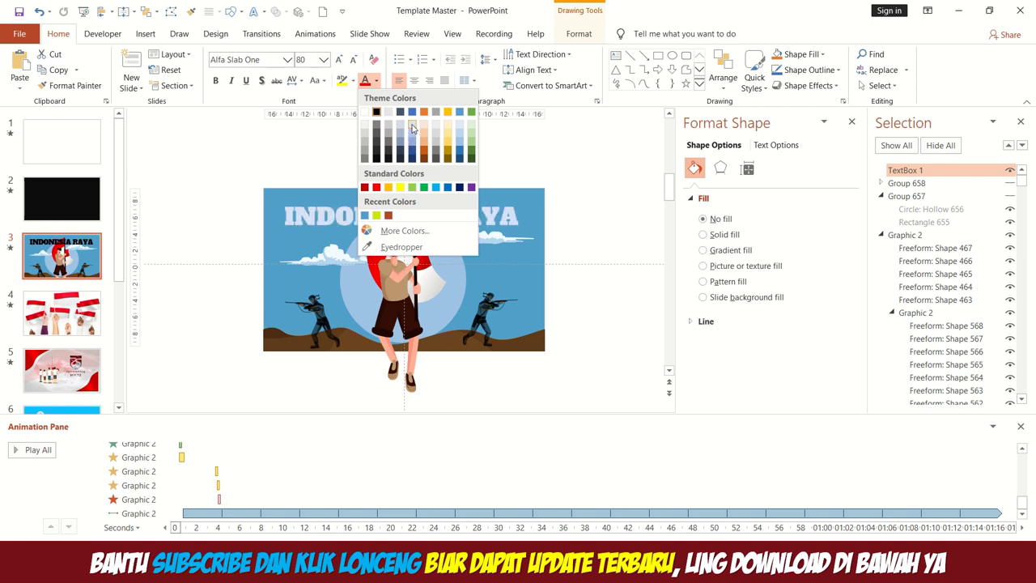
left_click(413, 128)
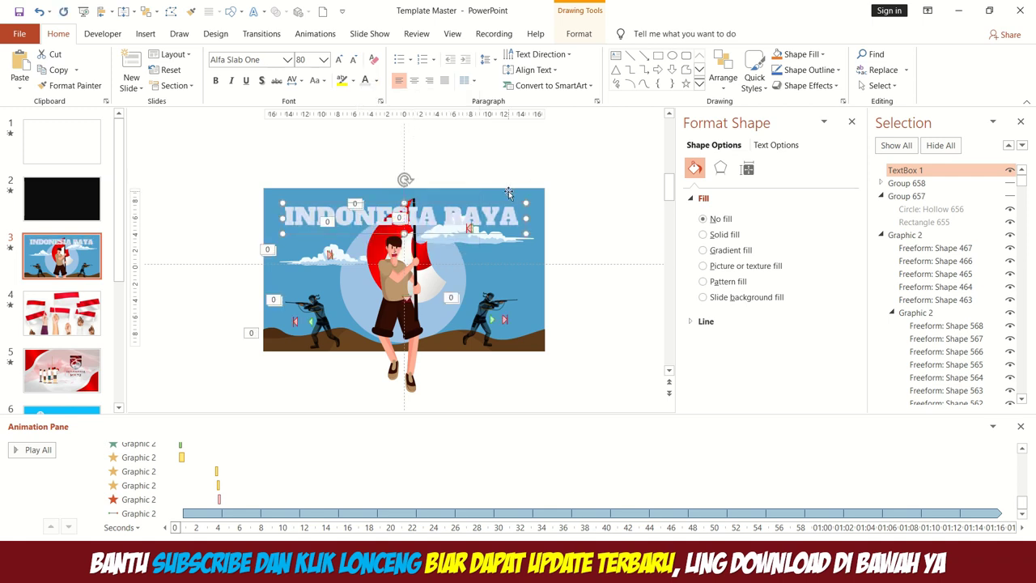
Step: Send the title to back, then move TextBox 1 above the sky background Graphic 1
left_click(723, 73)
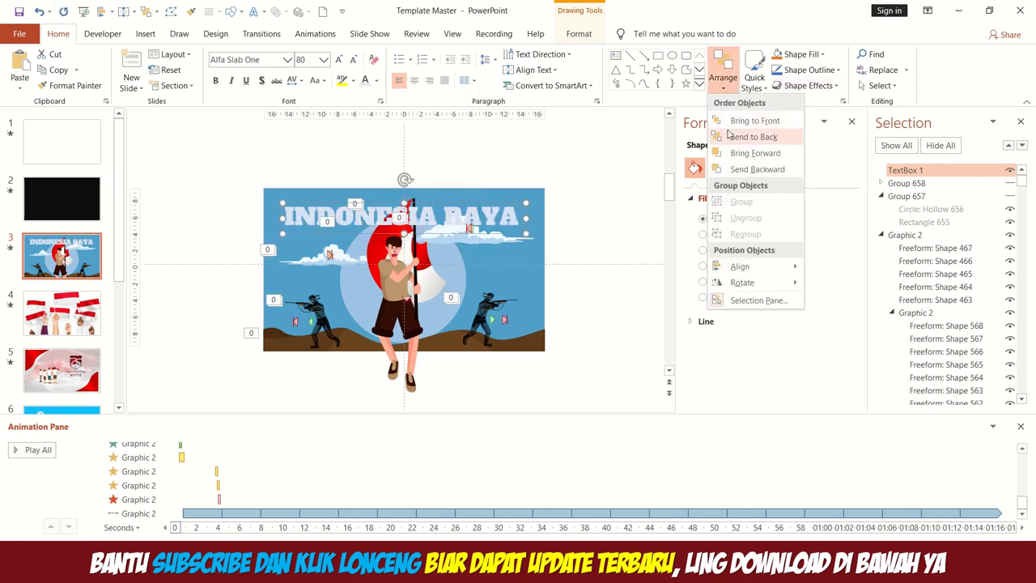
left_click(731, 137)
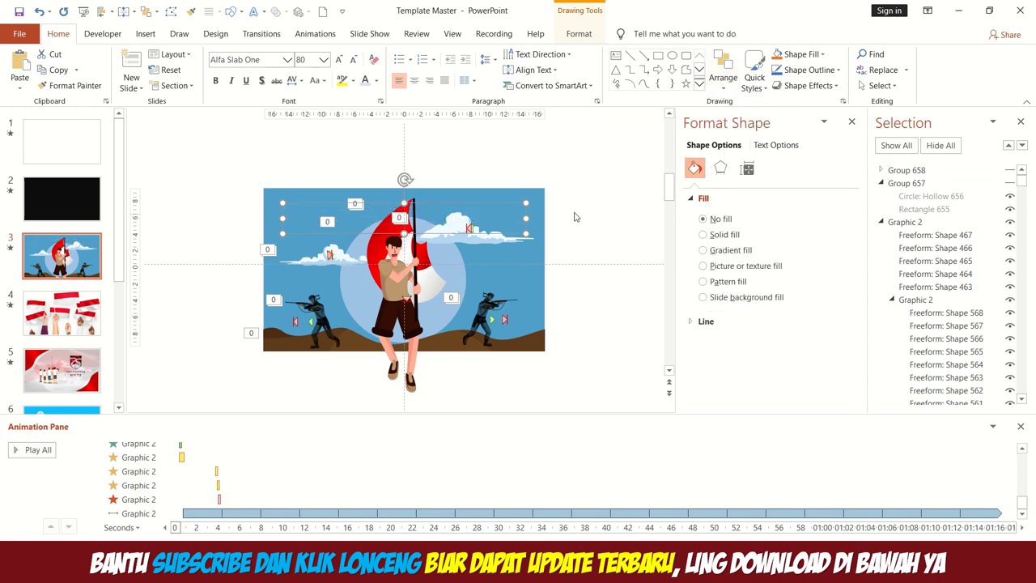
left_click(578, 35)
left_click(881, 185)
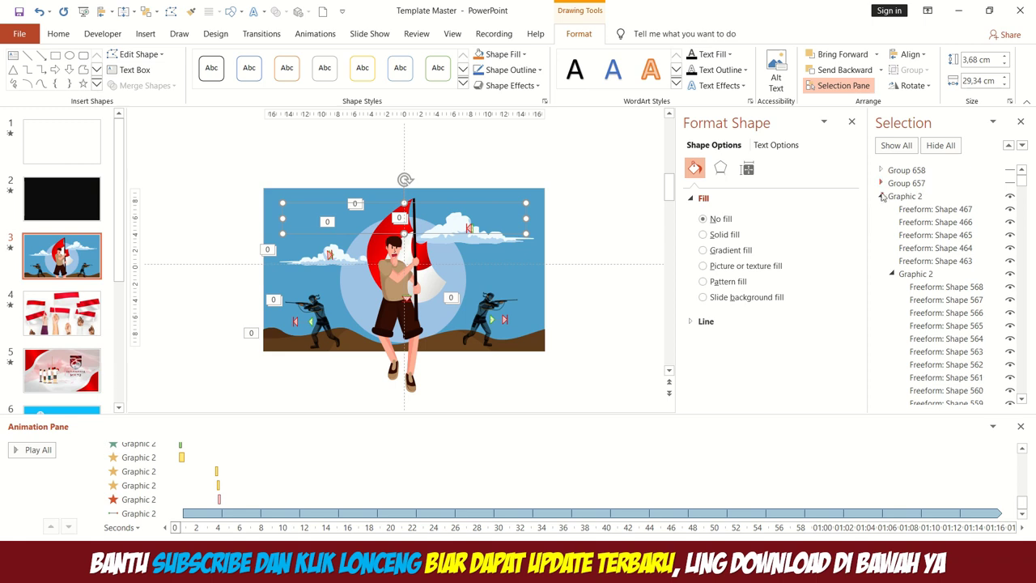
left_click_drag(1022, 181, 1035, 391)
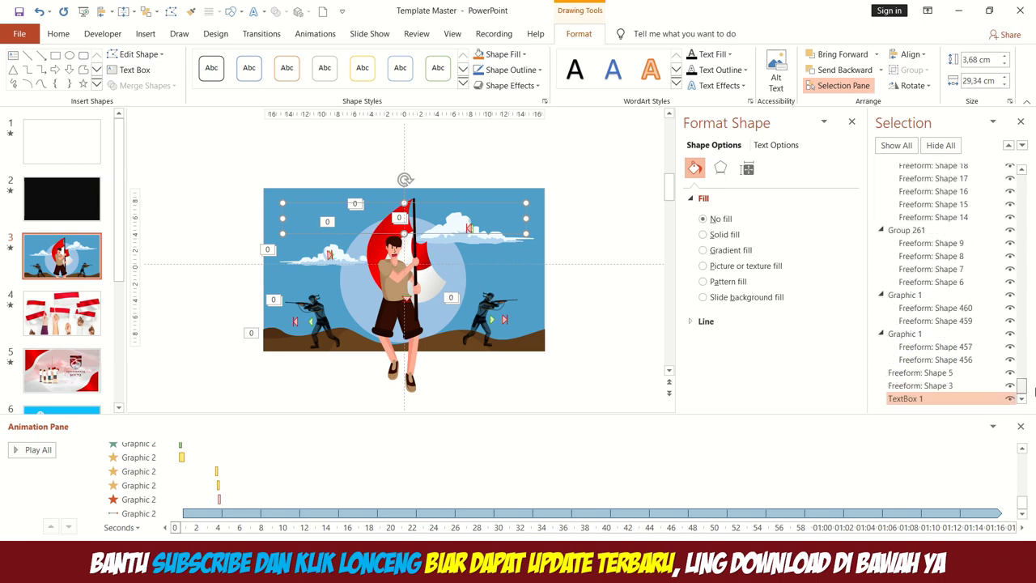
left_click_drag(936, 398, 894, 334)
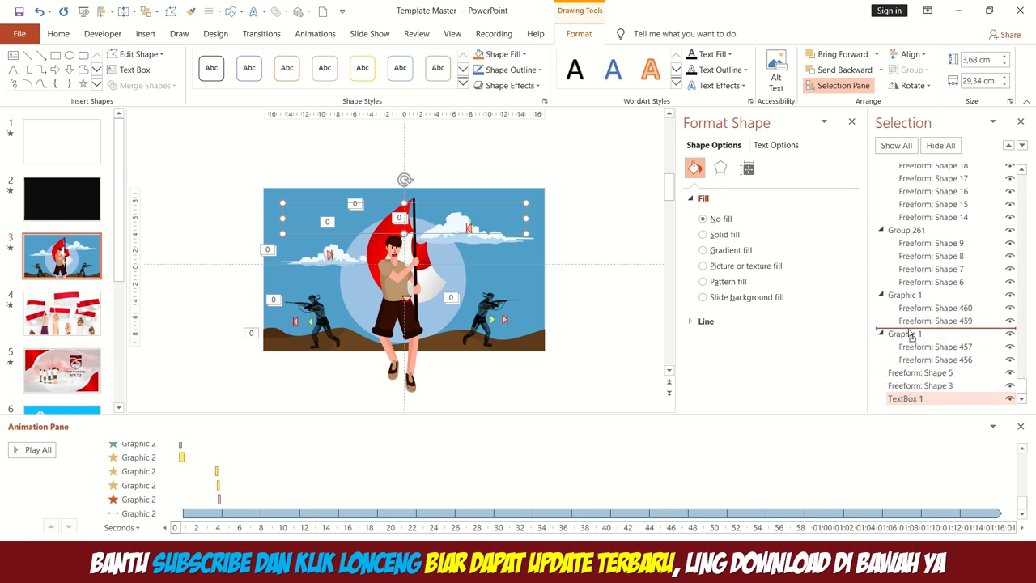
Step: Select the blue sky background and the circle shape behind the flag-bearer
left_click(519, 267)
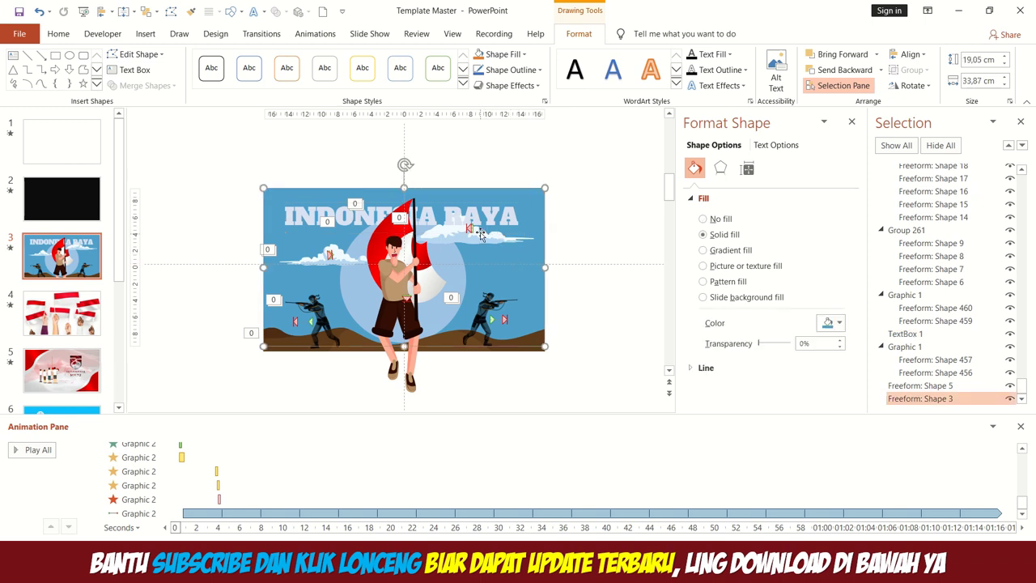
left_click(588, 223)
left_click(460, 277)
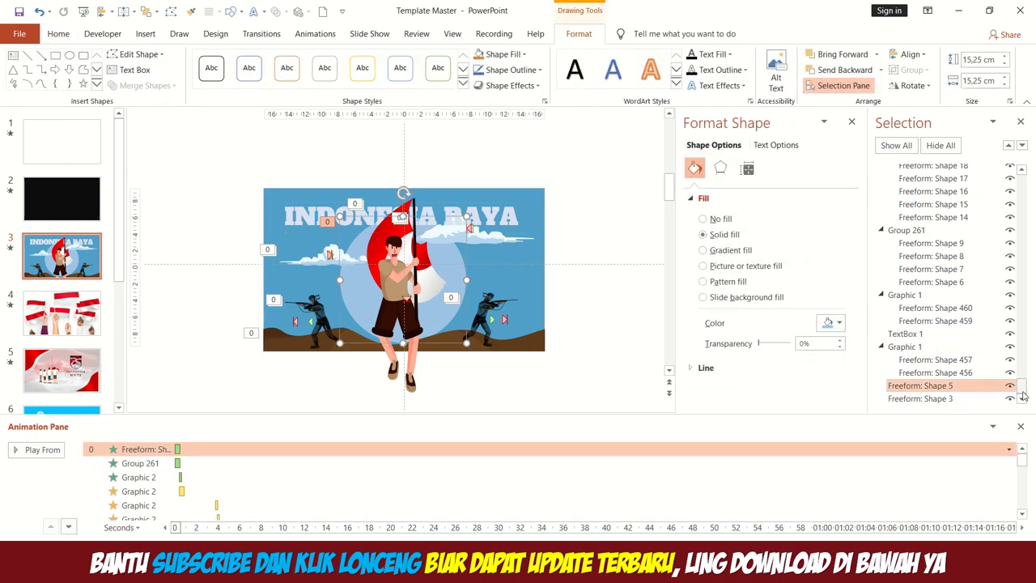
Step: Copy the flag-bearer's animation onto the INDONESIA RAYA title with Animation Painter, then go to slide 4
left_click(900, 335)
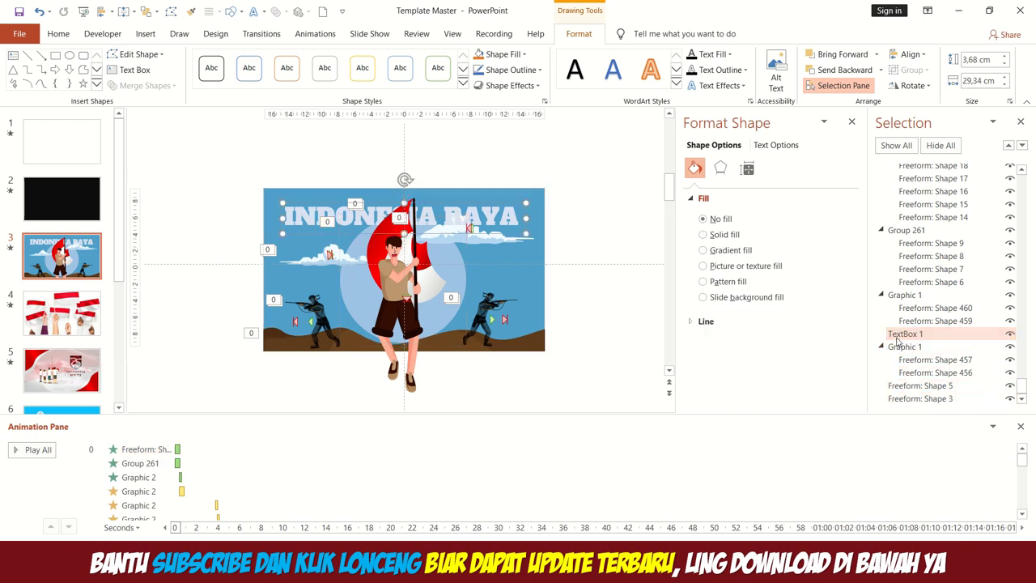
mouse_move(897, 342)
left_mouse_down()
mouse_move(904, 393)
mouse_move(900, 346)
left_mouse_up()
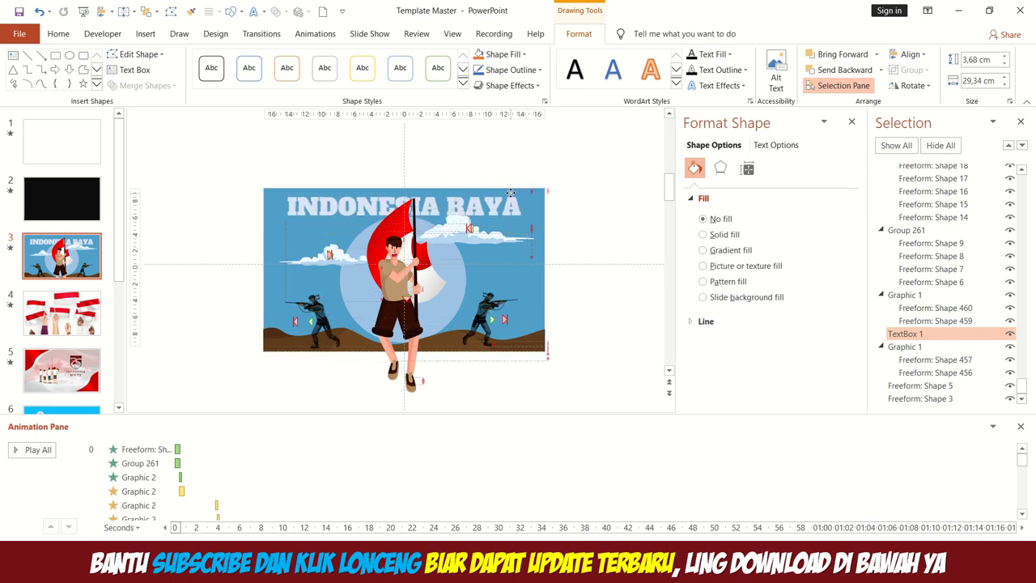
left_click(574, 210)
left_click(401, 315)
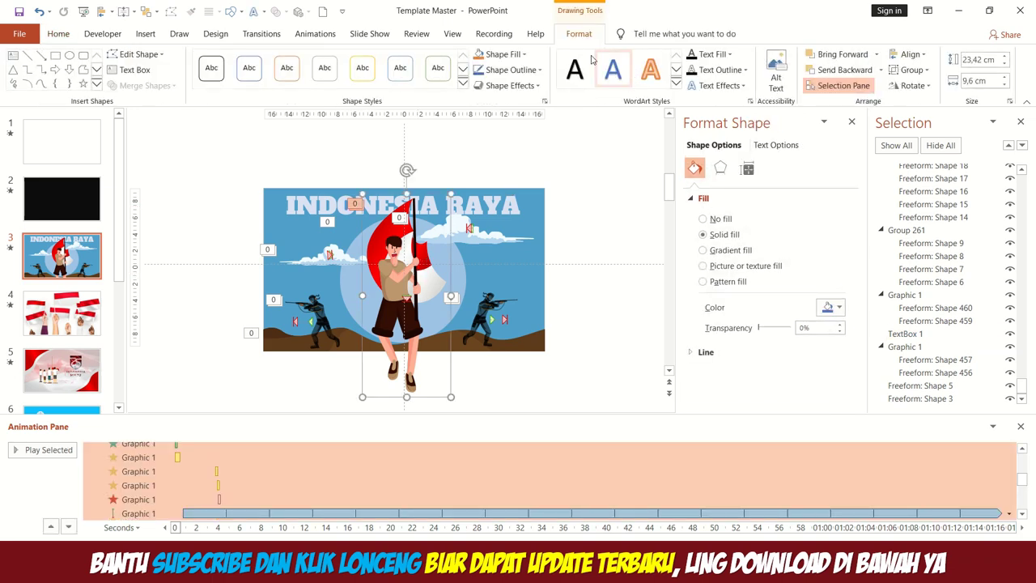
left_click(299, 34)
left_click(753, 85)
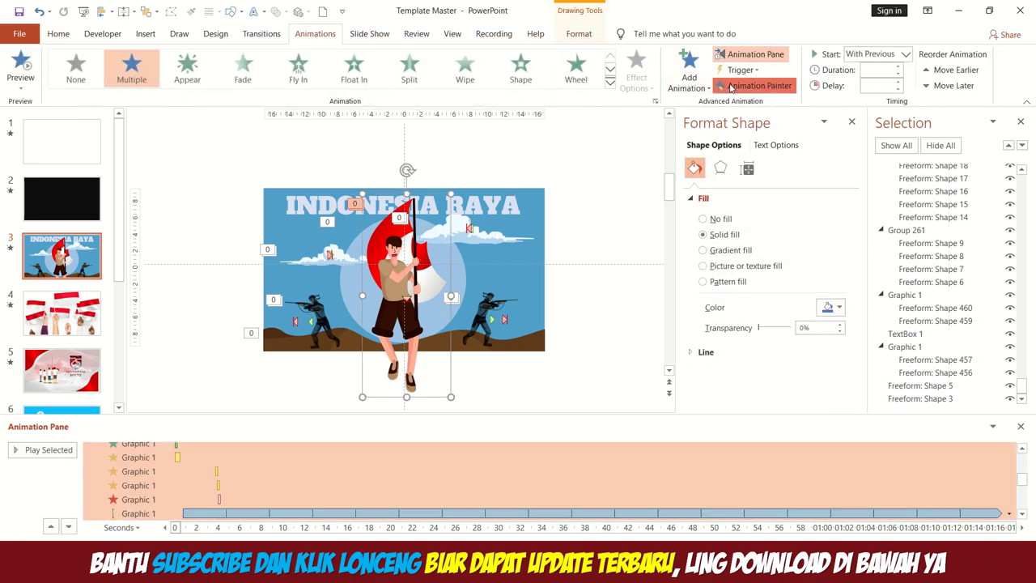
left_click(518, 212)
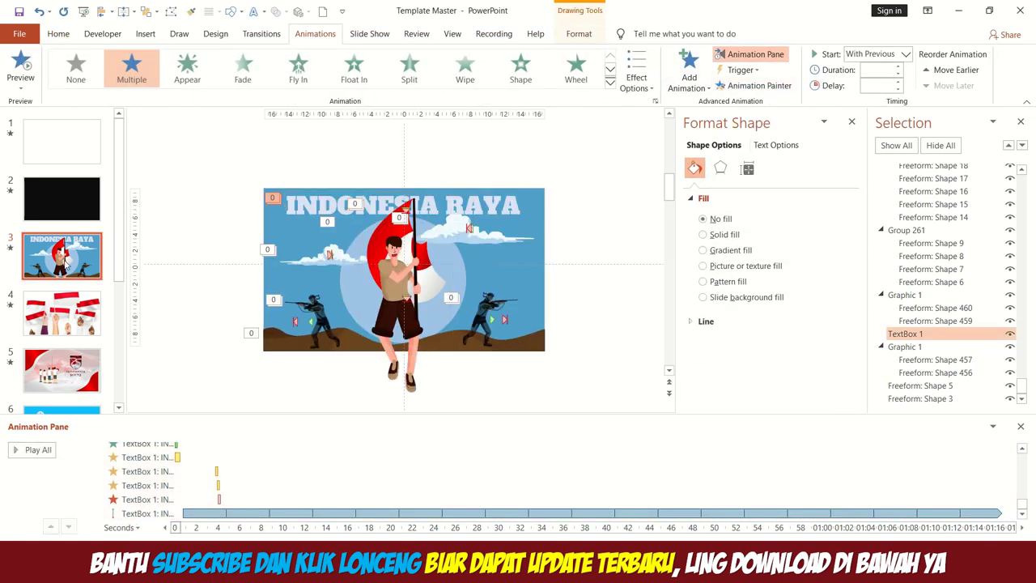
left_click(59, 354)
left_click(62, 312)
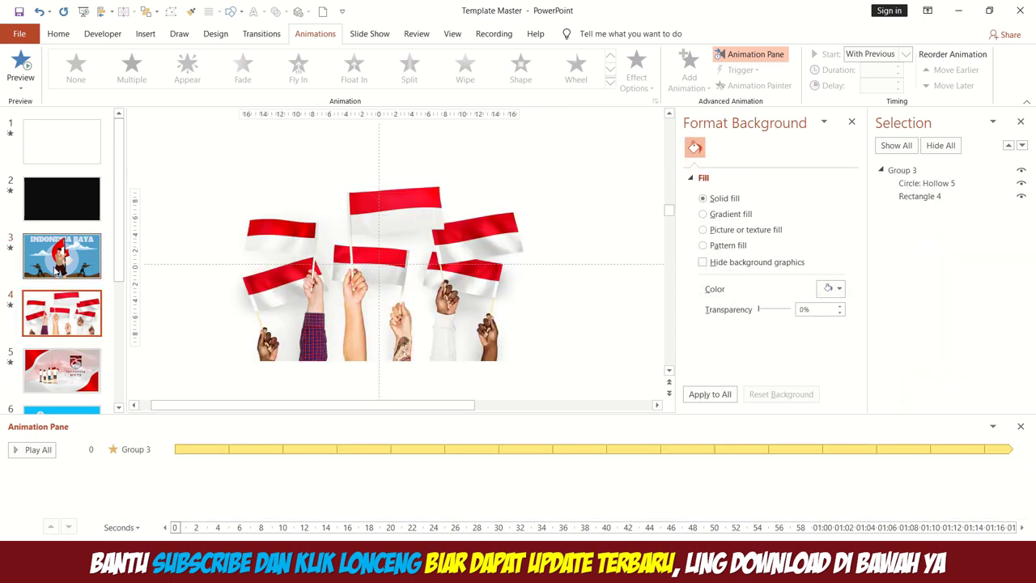
Step: Make Group 658 and Group 657 on slide 3 visible again and preview slide 3
left_click(61, 256)
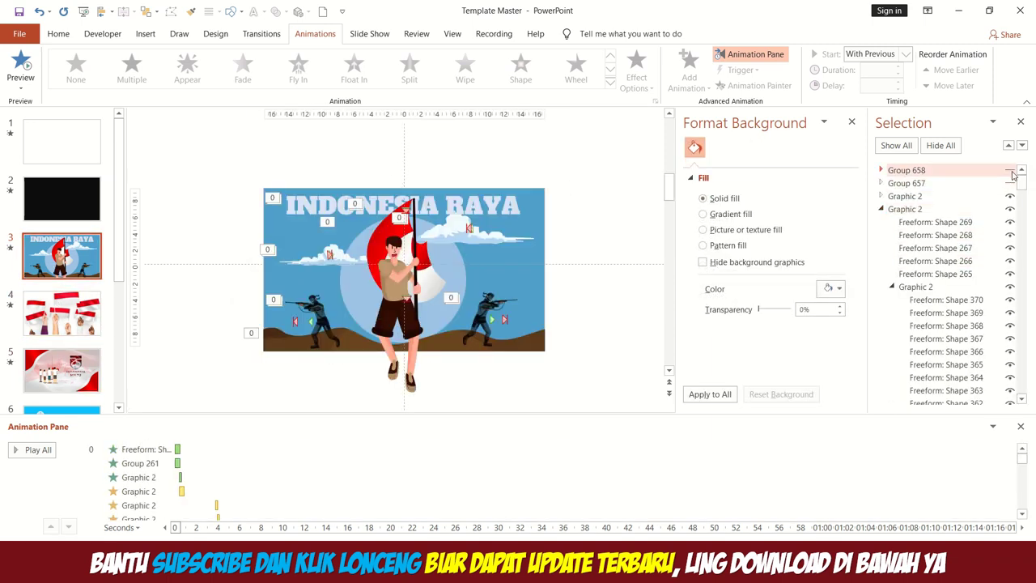
left_click(1010, 170)
left_click(1010, 184)
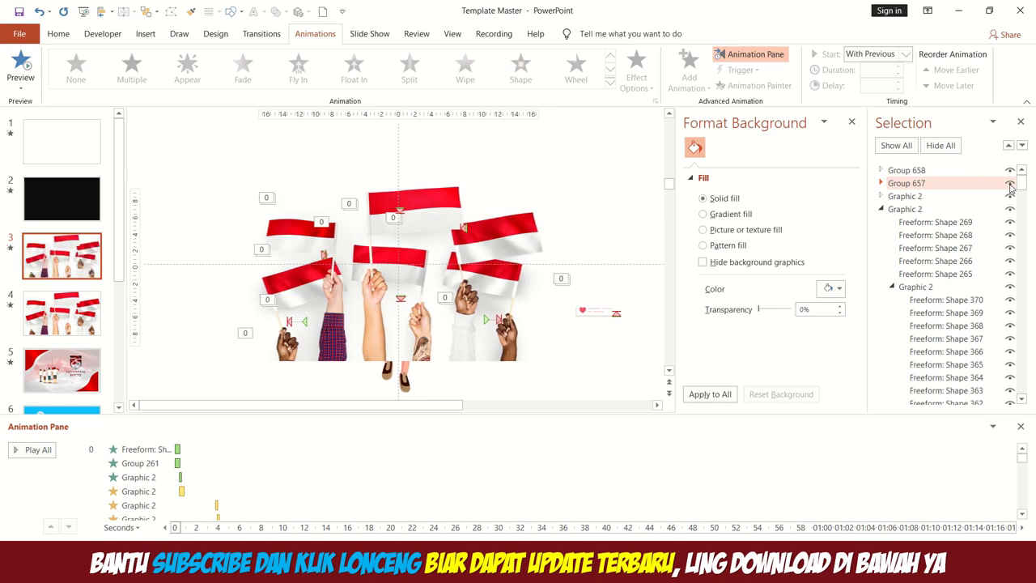
left_click(11, 248)
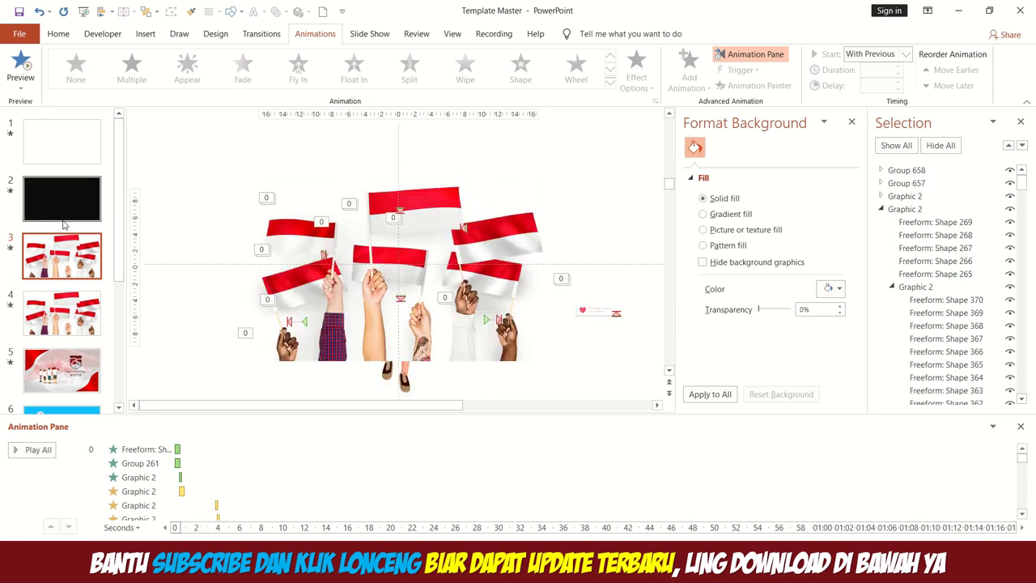
Step: Preview the animations on slides 2, 4 and 5
left_click(52, 202)
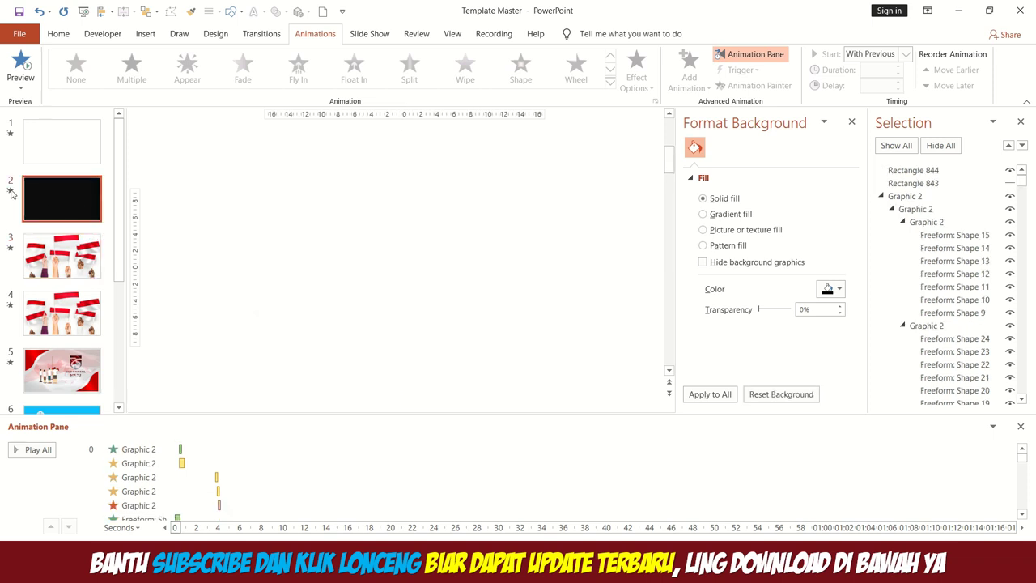
left_click(10, 191)
left_click(26, 299)
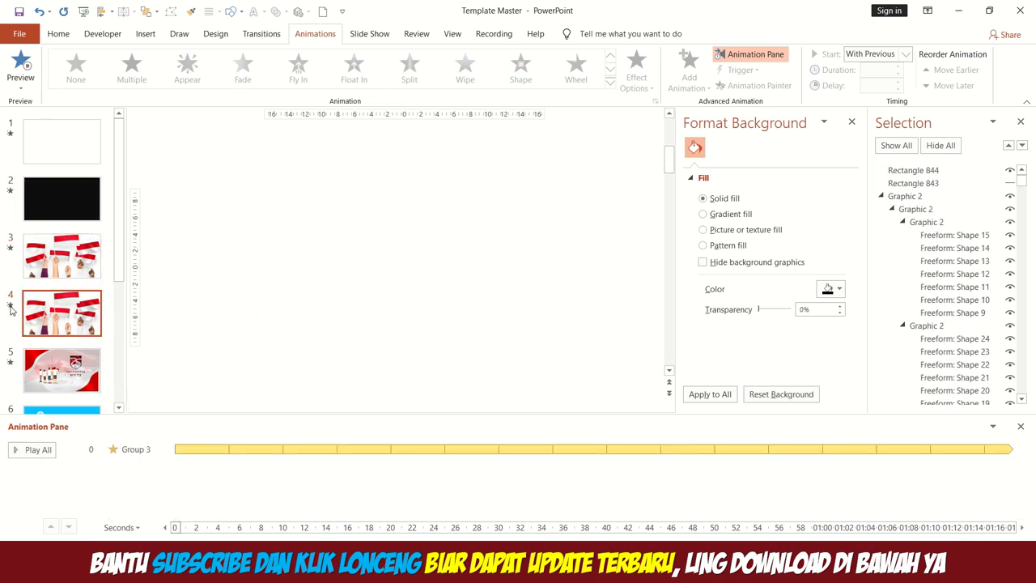
left_click(11, 306)
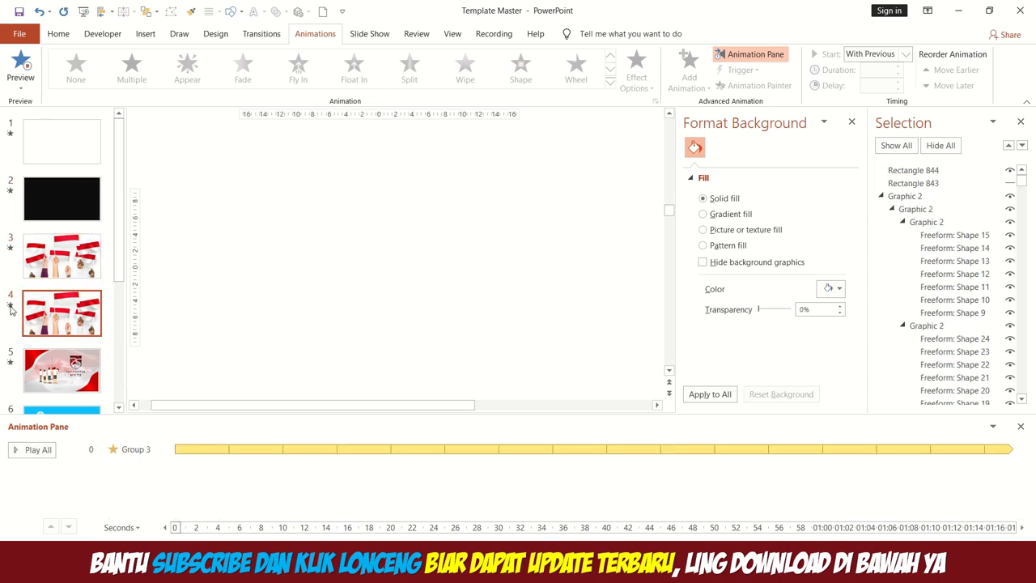
left_click(12, 365)
Step: Open slide 6 and marquee-select its title, then its oval and handwashing graphics, to inspect them
scroll(12, 348, "down", 2)
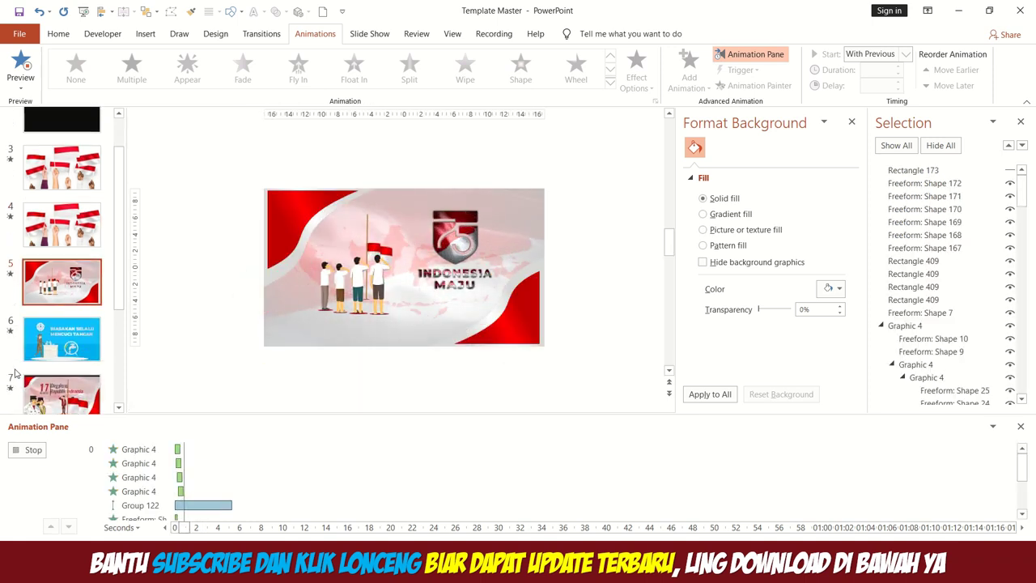
left_click(11, 327)
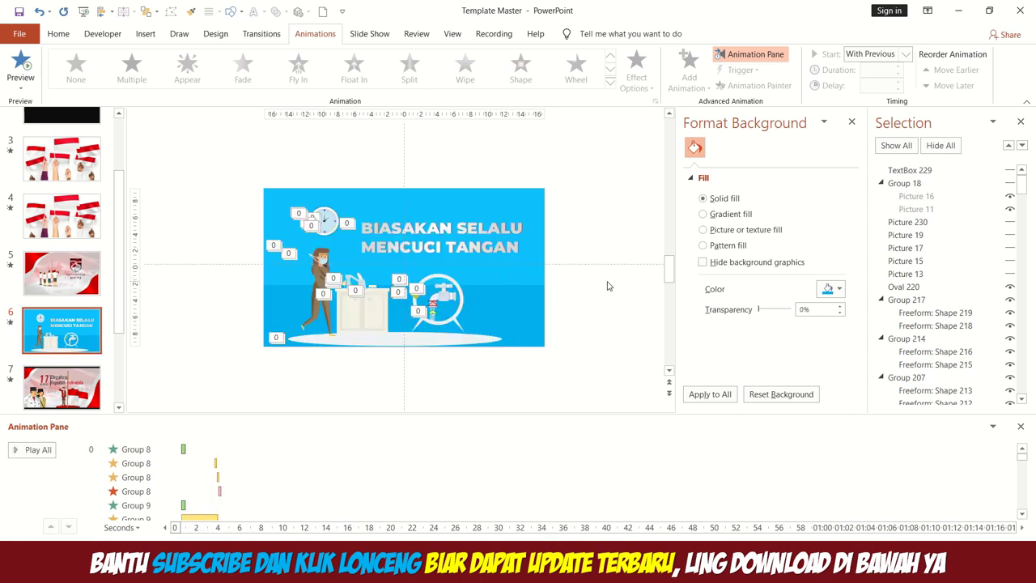
left_click_drag(609, 286, 317, 167)
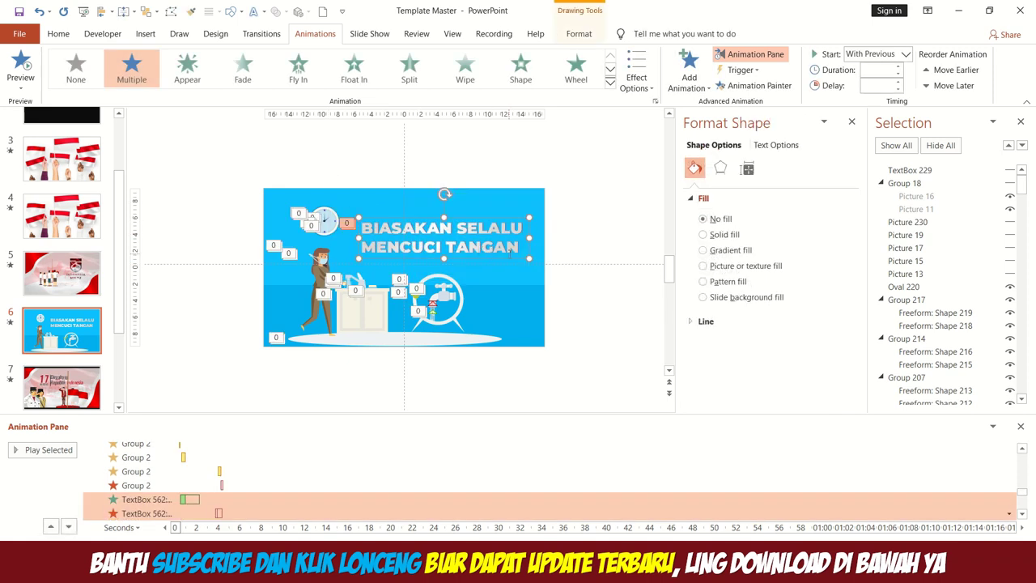
left_click(517, 162)
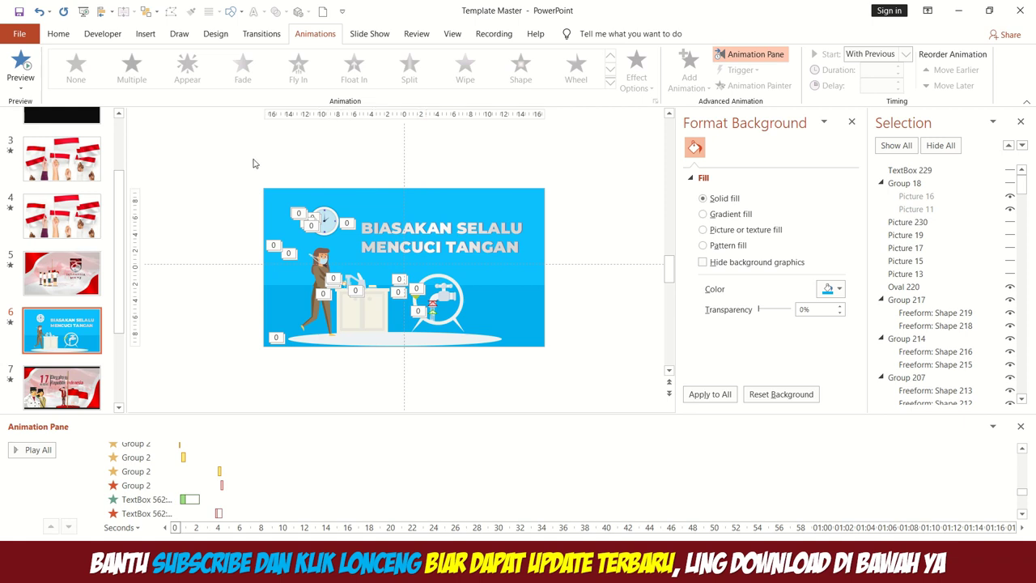
left_click_drag(253, 164, 602, 390)
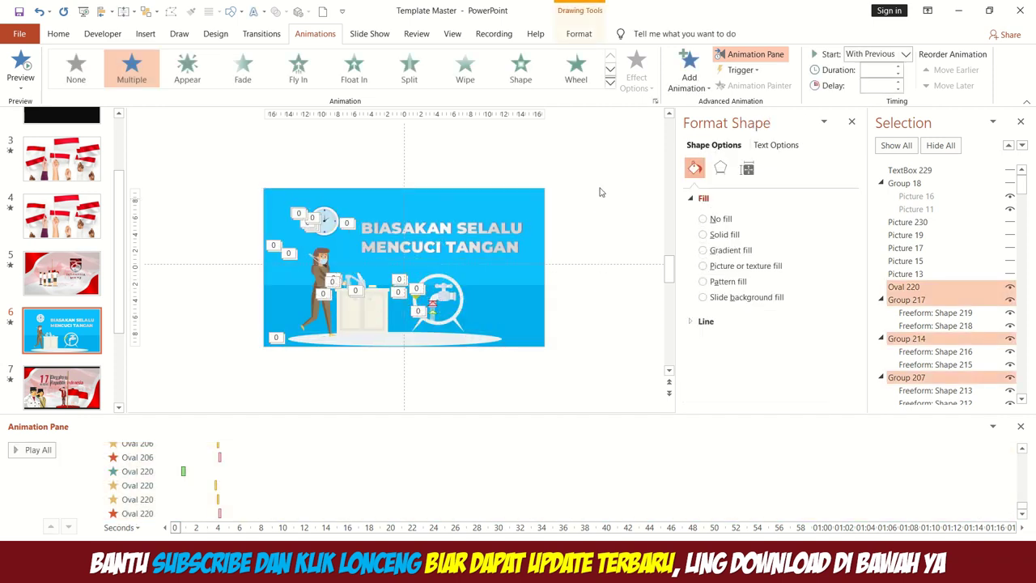
left_click(600, 192)
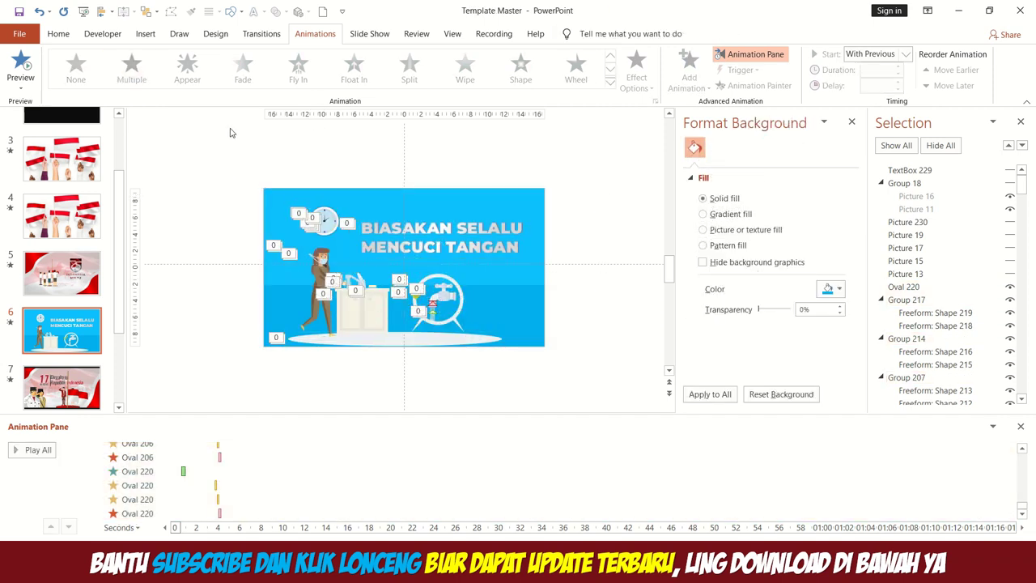